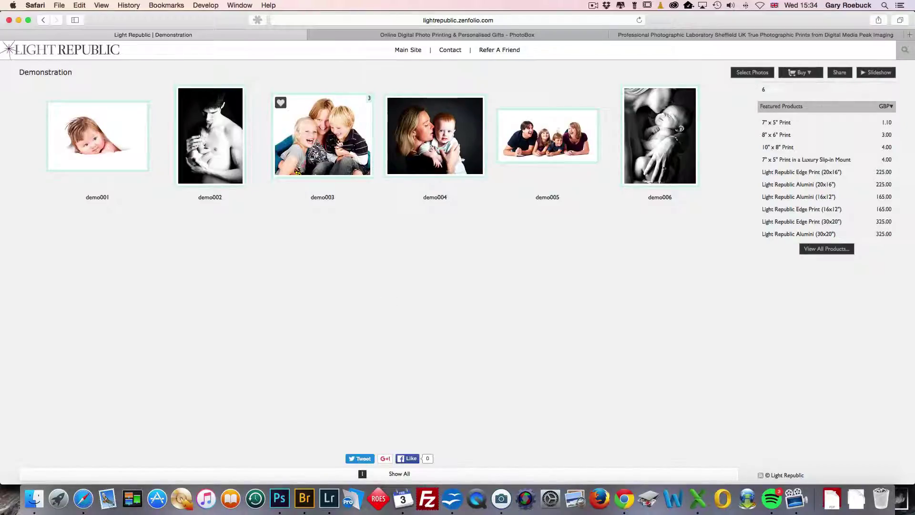
View the demo003 family photo and its download options, then return to the Demonstration gallery.
{"action": "left_click", "coordinate": [339, 143]}
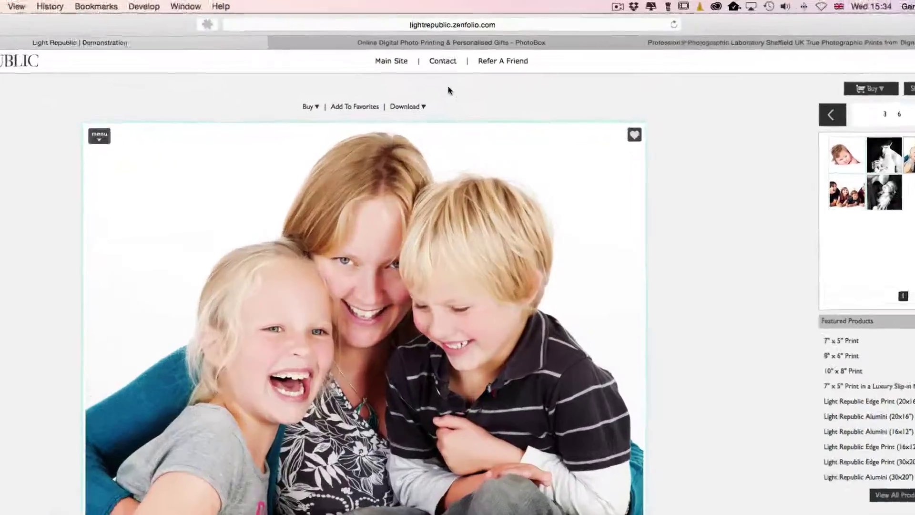
{"action": "left_click", "coordinate": [423, 107]}
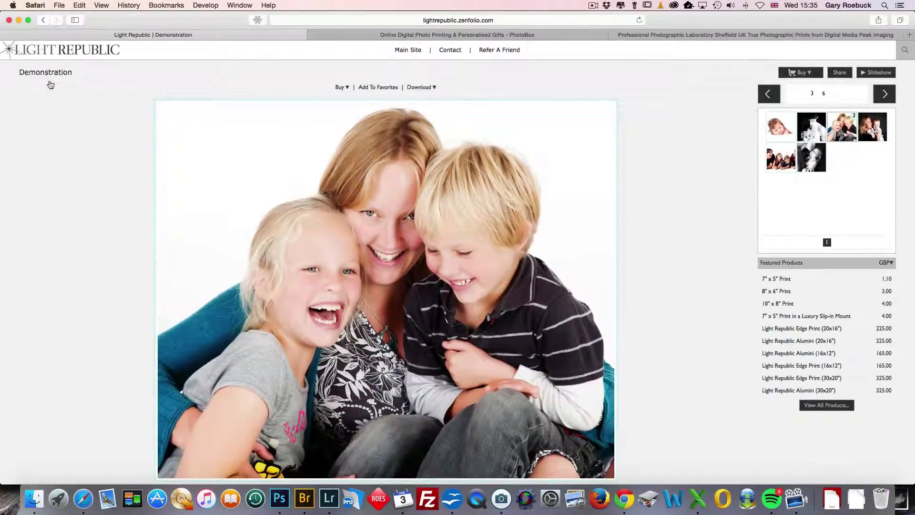
{"action": "left_click", "coordinate": [52, 73]}
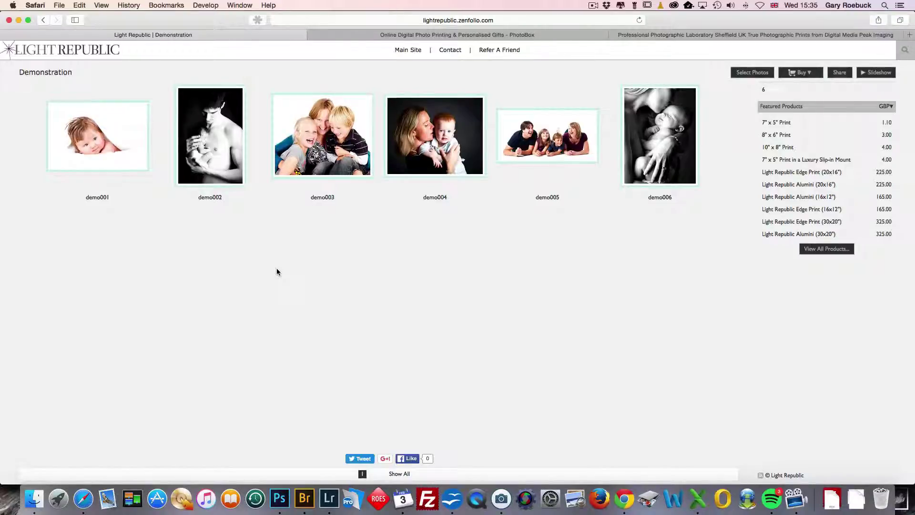
{"action": "mouse_move", "coordinate": [456, 34]}
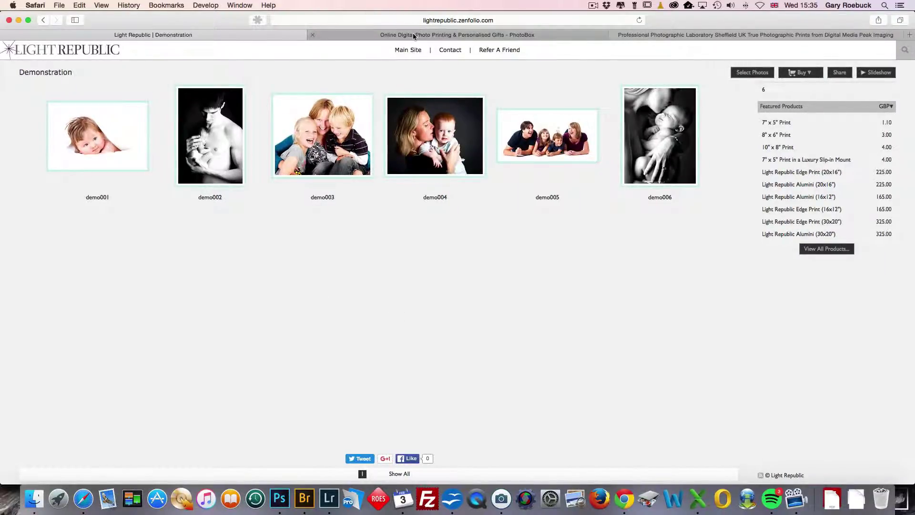
Visit the PhotoBox and Peak Imaging sites and return to the Light Republic gallery.
{"action": "left_click", "coordinate": [413, 35]}
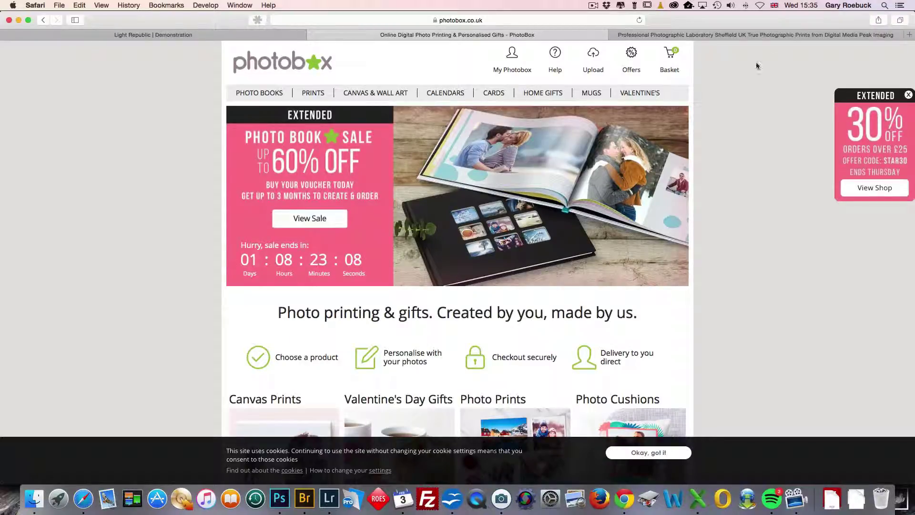
{"action": "left_click", "coordinate": [725, 34]}
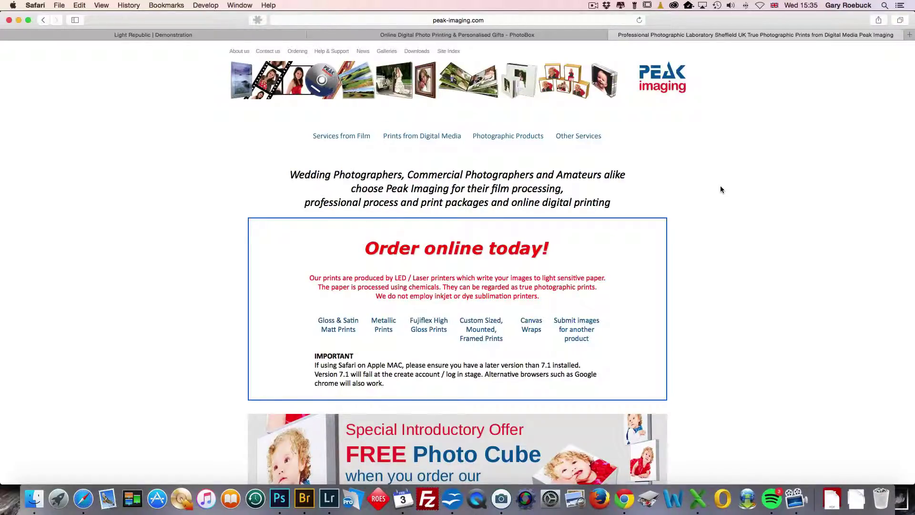
{"action": "left_click", "coordinate": [242, 33]}
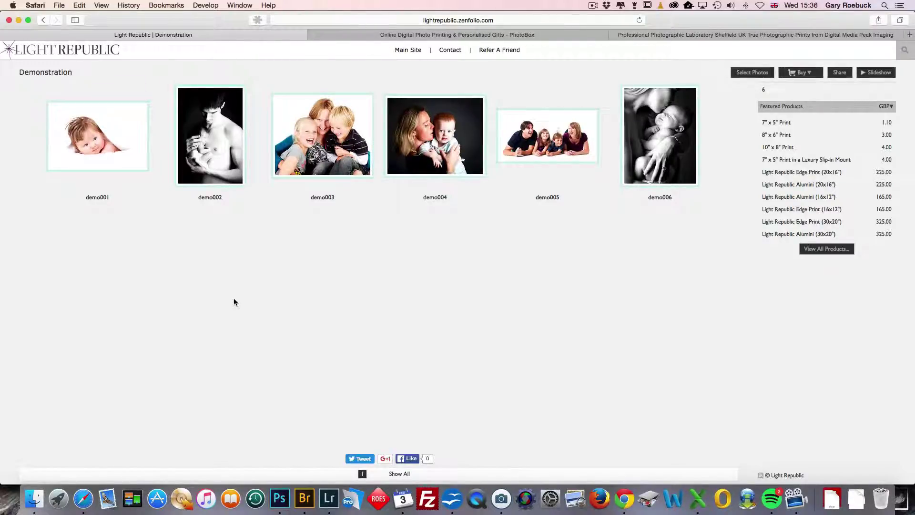
Start ordering a 7" x 5" Print of the demo004 mother-and-baby photo.
{"action": "left_click", "coordinate": [440, 135]}
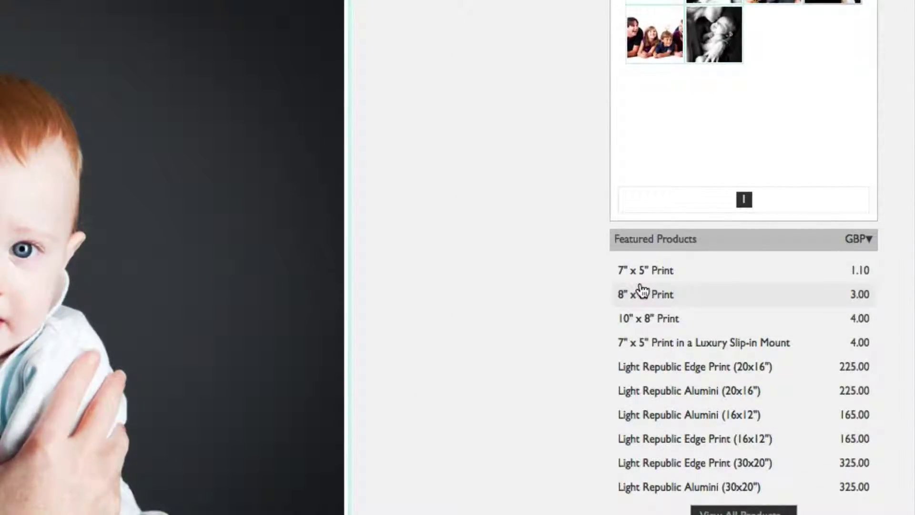
{"action": "left_click", "coordinate": [639, 273]}
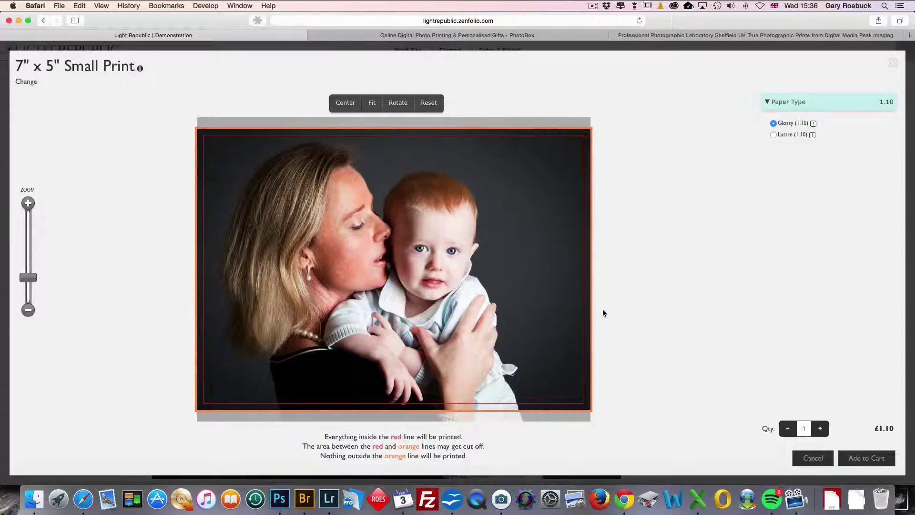
Reframe the photo slightly right, zoomed in and lower, and add the 7" x 5" Small Print to the cart.
{"action": "left_click_drag", "start_coordinate": [447, 310], "coordinate": [460, 307]}
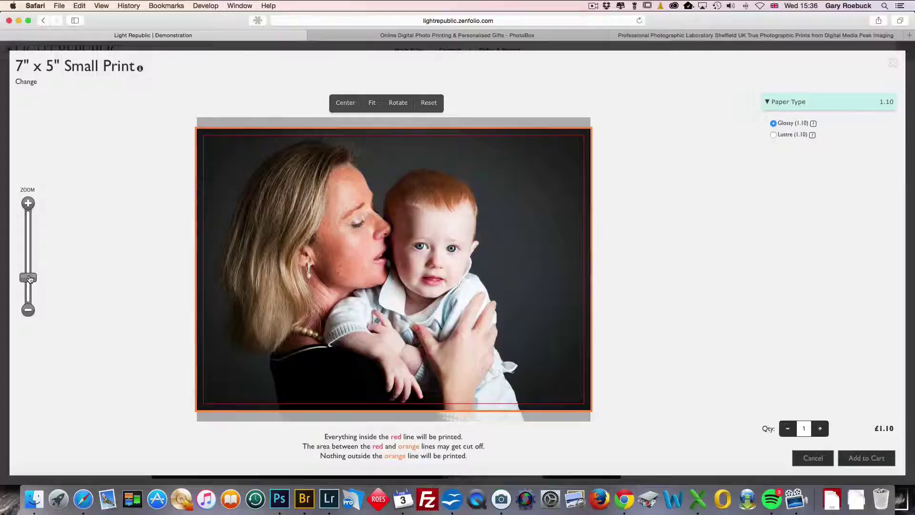
{"action": "left_click_drag", "start_coordinate": [28, 278], "coordinate": [28, 272]}
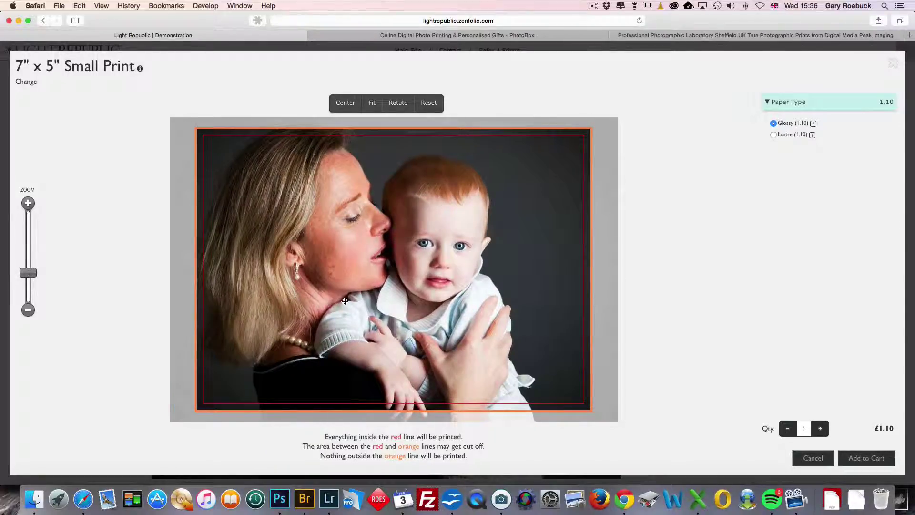
{"action": "left_click_drag", "start_coordinate": [345, 301], "coordinate": [337, 297]}
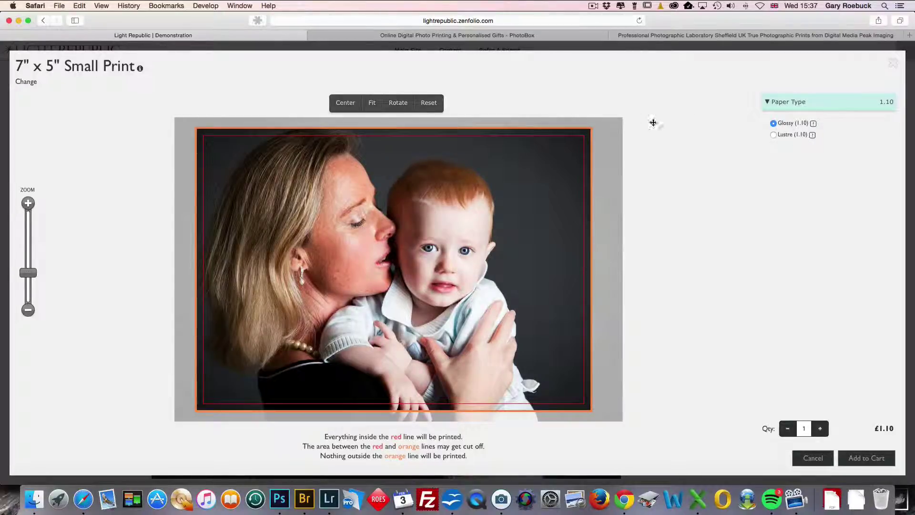
{"action": "left_click", "coordinate": [862, 459]}
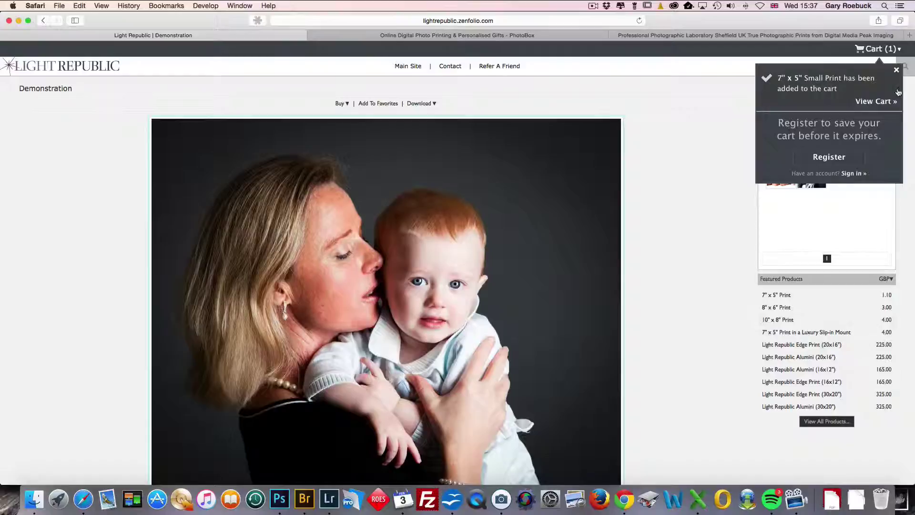
Check the one-item shopping cart and return to the Demonstration gallery.
{"action": "left_click", "coordinate": [893, 63]}
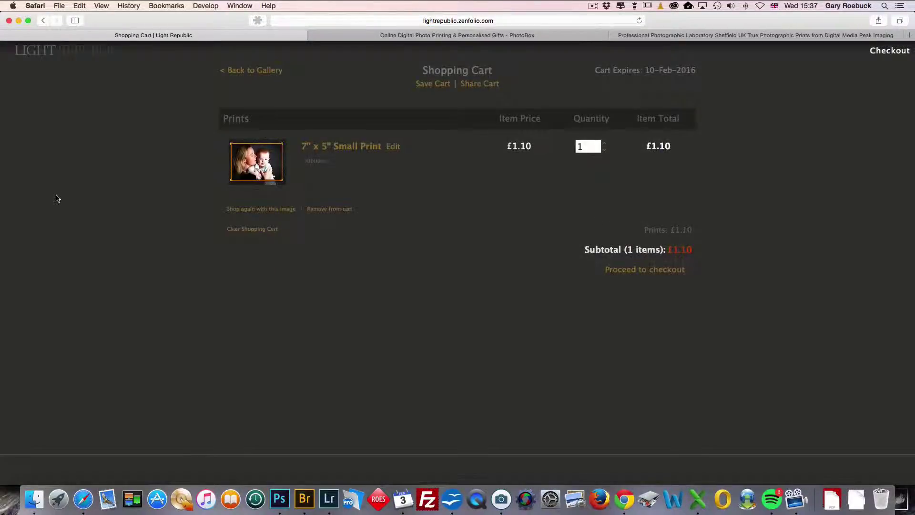
{"action": "left_click", "coordinate": [223, 71]}
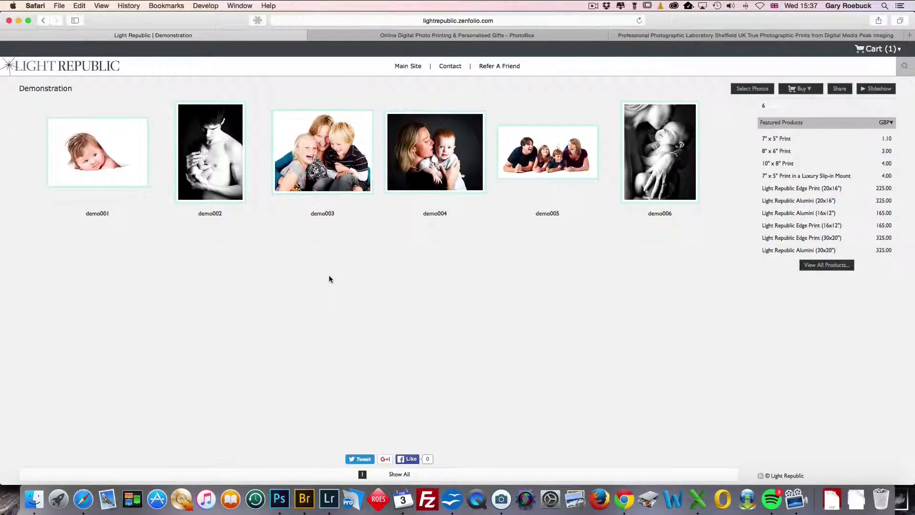
Begin buying the demo005 family photo and browse the Wall Art products.
{"action": "mouse_move", "coordinate": [546, 152]}
{"action": "left_click", "coordinate": [538, 156]}
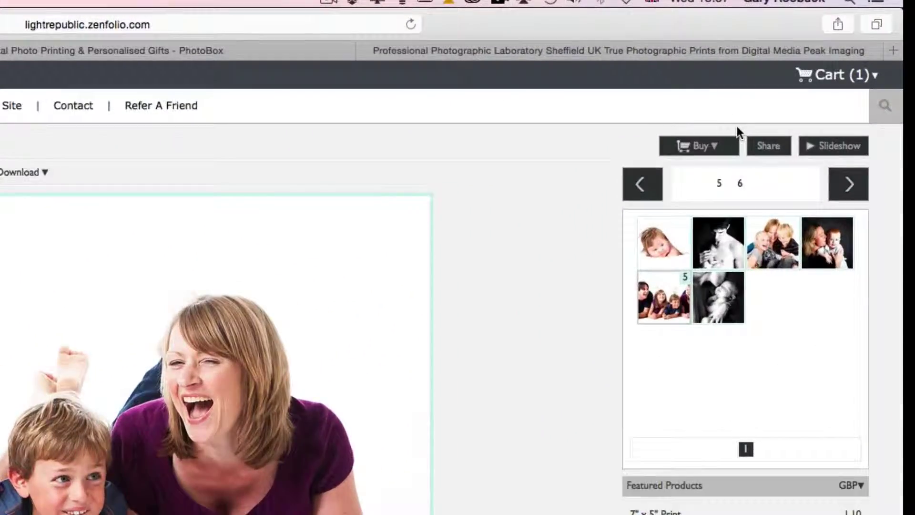
{"action": "left_click", "coordinate": [709, 149]}
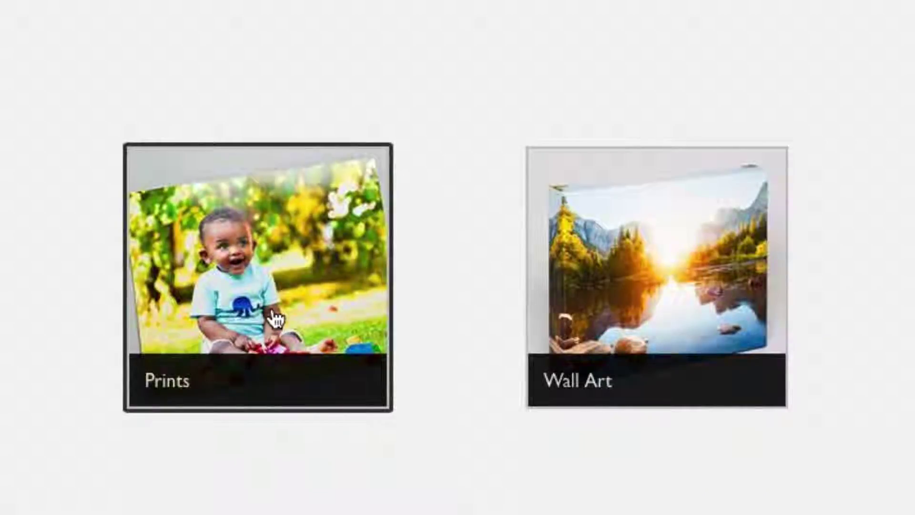
{"action": "left_click", "coordinate": [639, 309]}
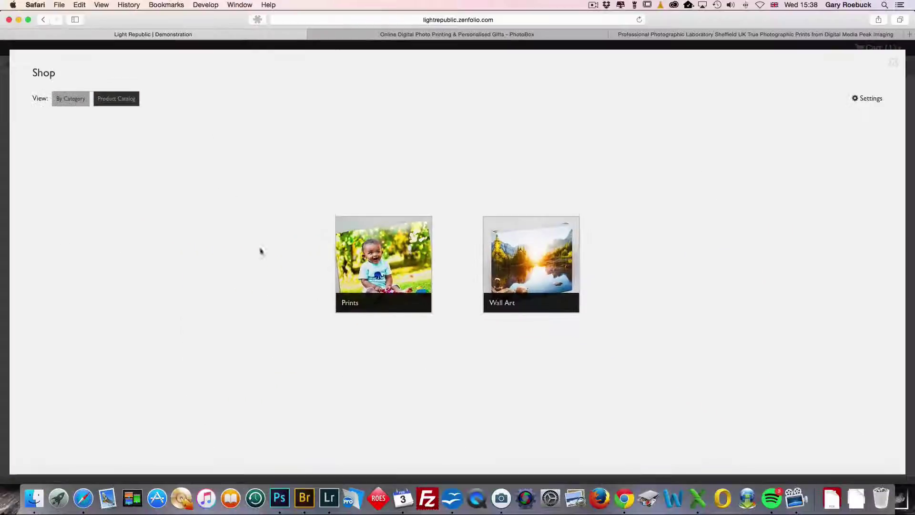
Browse all print sizes, try the 8" x 6" Small Print and abandon it back to the list.
{"action": "left_click", "coordinate": [399, 254]}
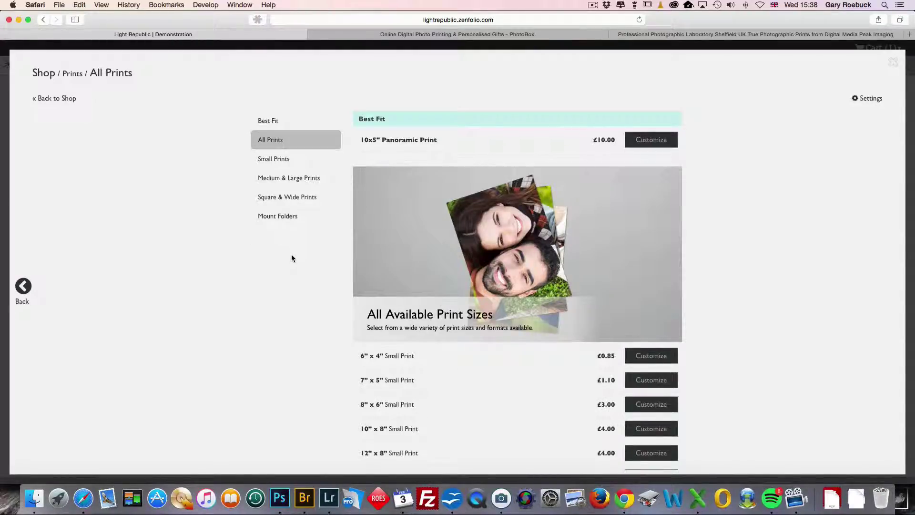
{"action": "scroll", "coordinate": [815, 258], "scroll_direction": "down", "scroll_amount": 3}
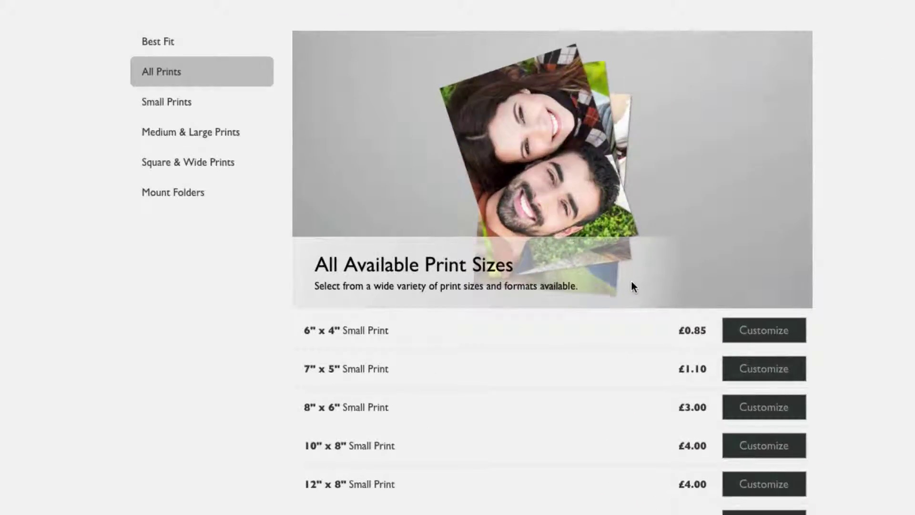
{"action": "scroll", "coordinate": [631, 286], "scroll_direction": "down", "scroll_amount": 4}
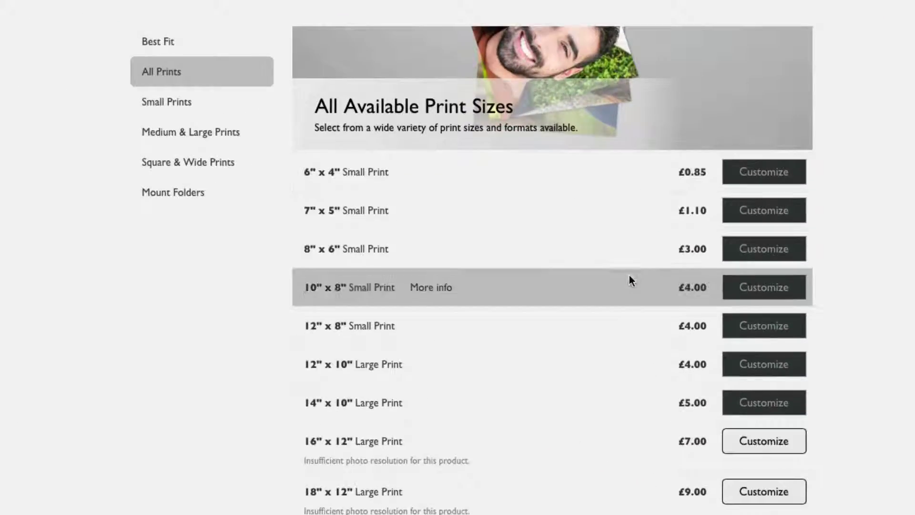
{"action": "left_click", "coordinate": [778, 250]}
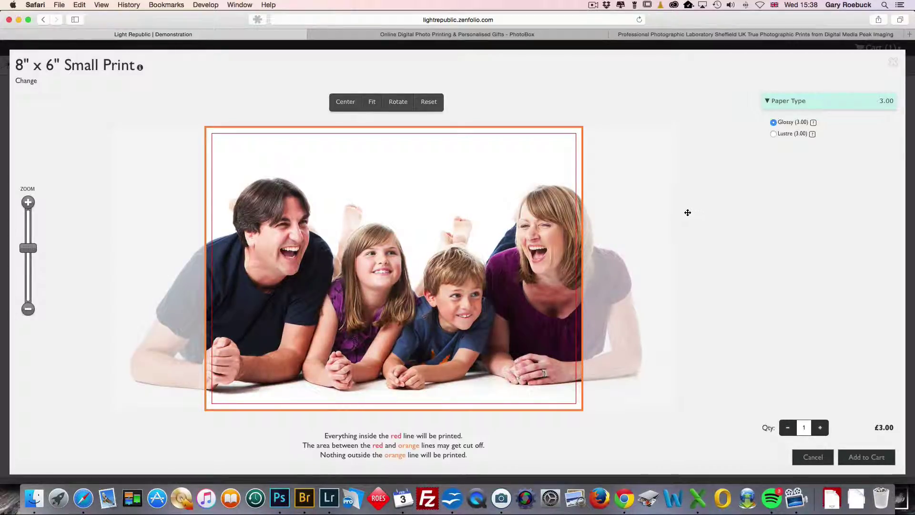
{"action": "left_click", "coordinate": [25, 80]}
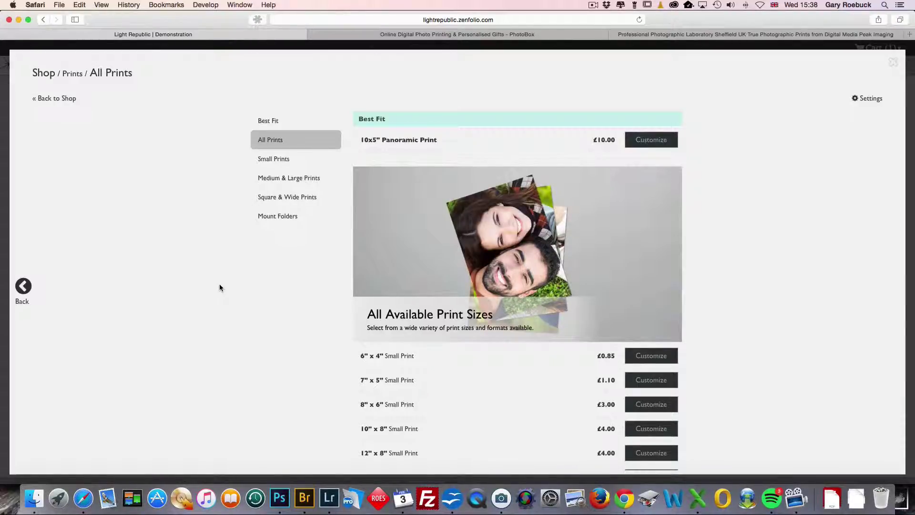
Add a 10x5" Panoramic Print of the family photo, zoomed in and shifted up, to the cart.
{"action": "left_click", "coordinate": [651, 141]}
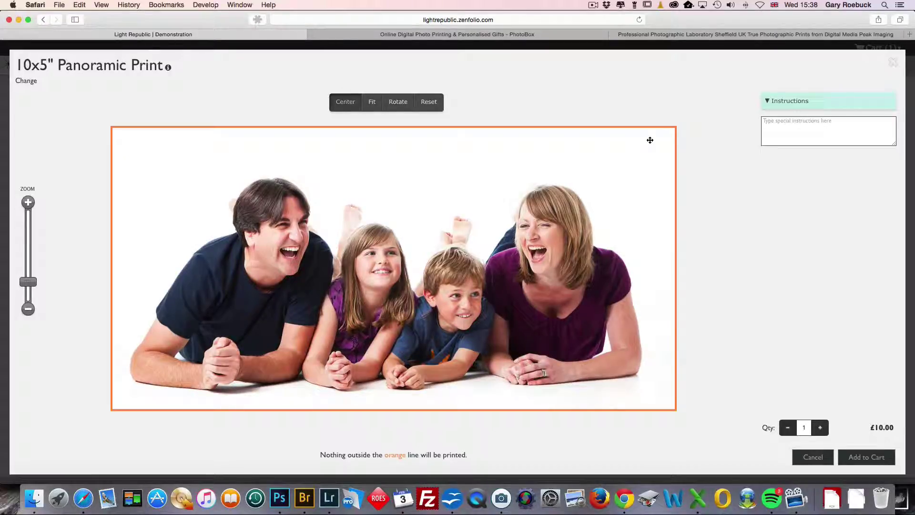
{"action": "left_click_drag", "start_coordinate": [30, 281], "coordinate": [31, 274]}
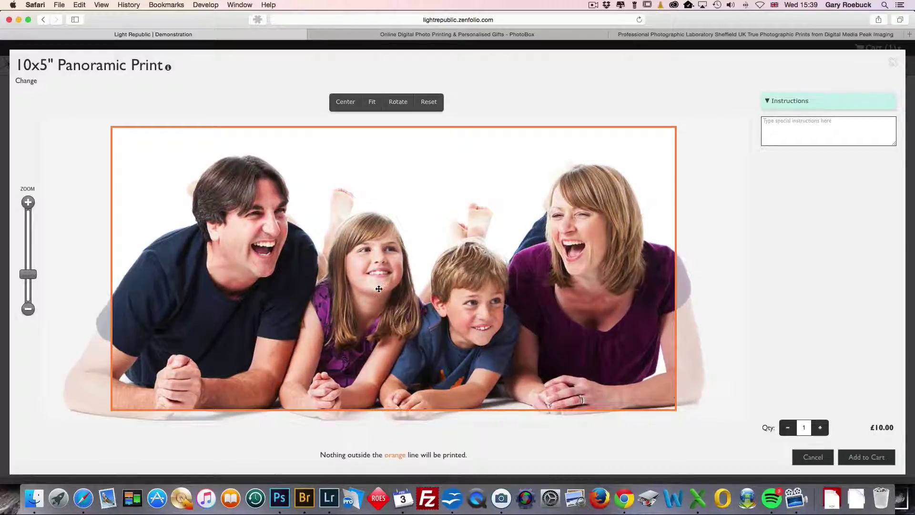
{"action": "left_click_drag", "start_coordinate": [380, 287], "coordinate": [379, 264]}
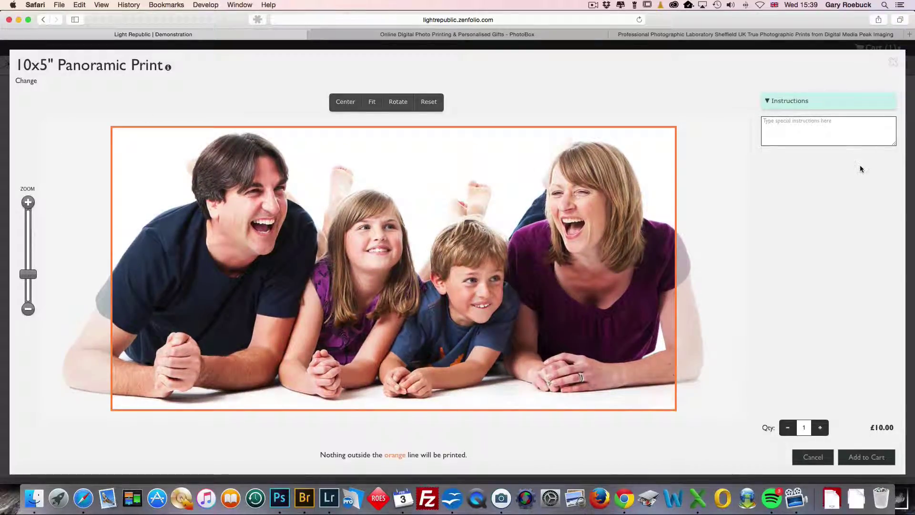
{"action": "left_click", "coordinate": [874, 461]}
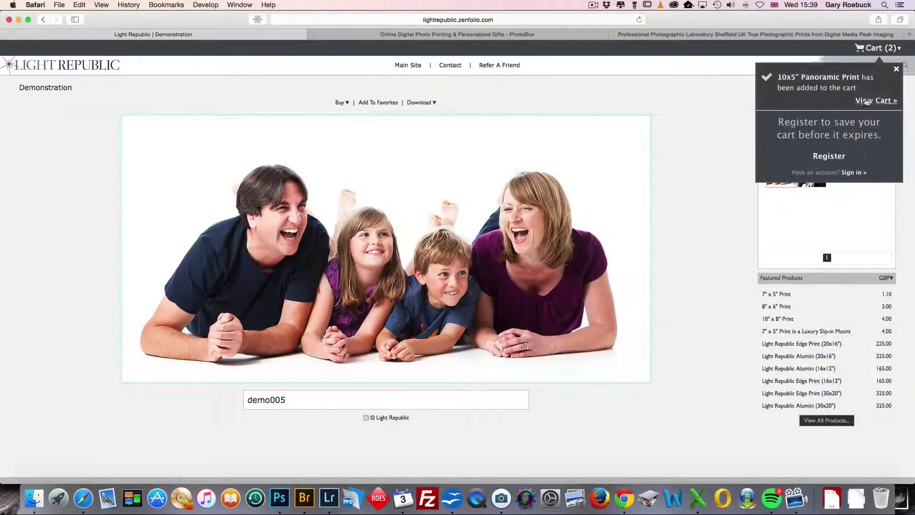
Review the £11.10 cart, revisit the 7" x 5" print's product options and close without changes.
{"action": "left_click", "coordinate": [865, 102]}
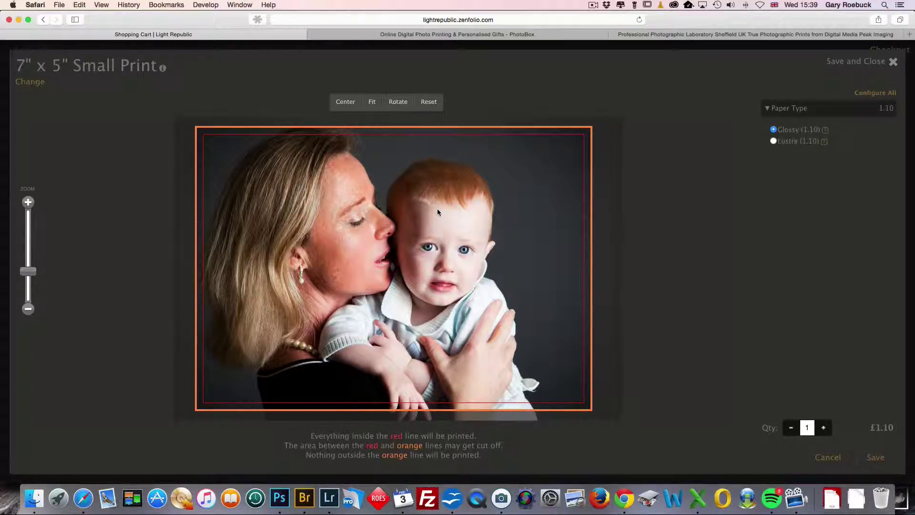
{"action": "left_click", "coordinate": [30, 82]}
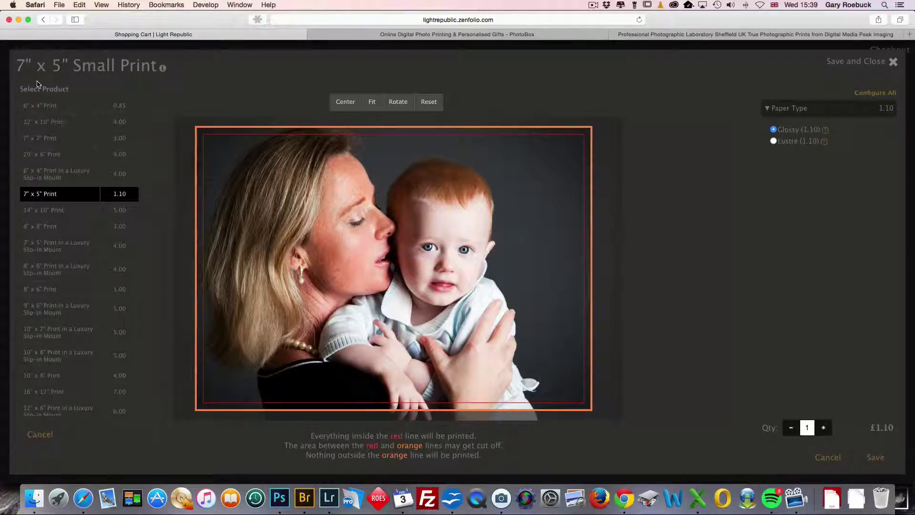
{"action": "left_click", "coordinate": [834, 463]}
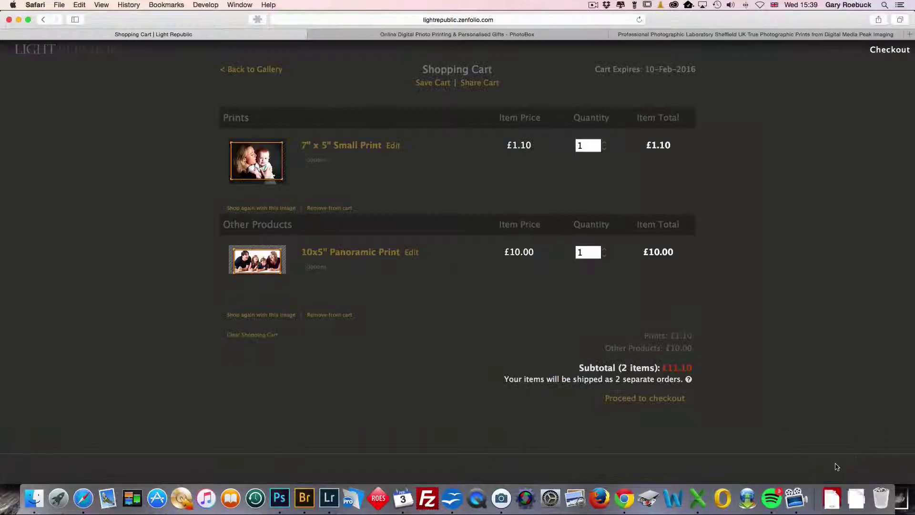
Return to the Demonstration gallery grid with two items in the cart.
{"action": "left_click", "coordinate": [234, 70]}
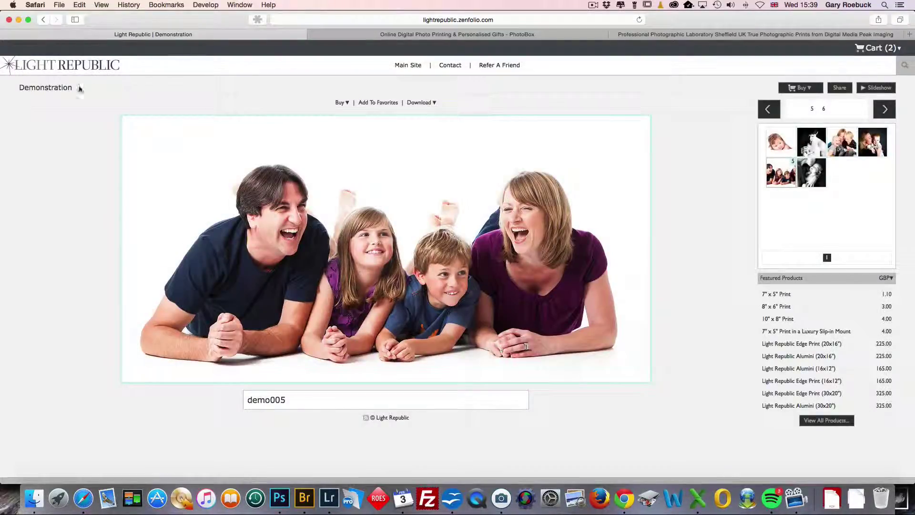
{"action": "left_click", "coordinate": [68, 87]}
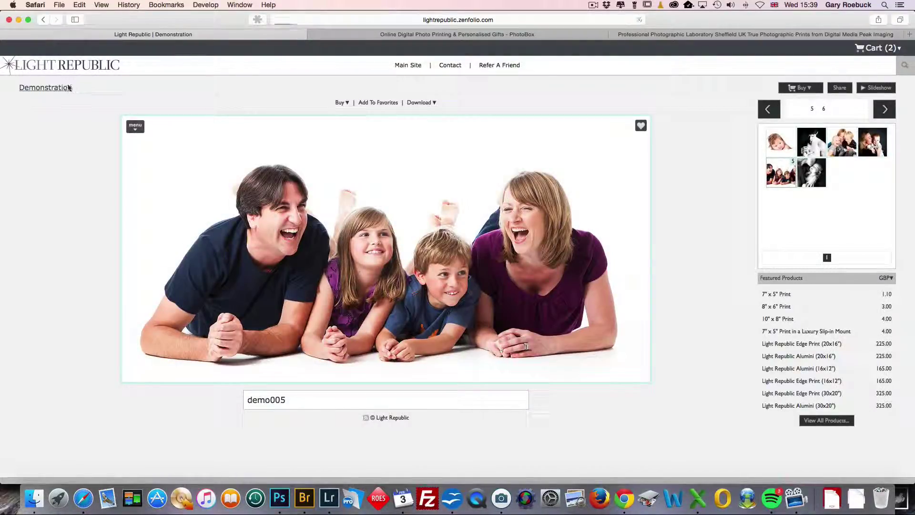